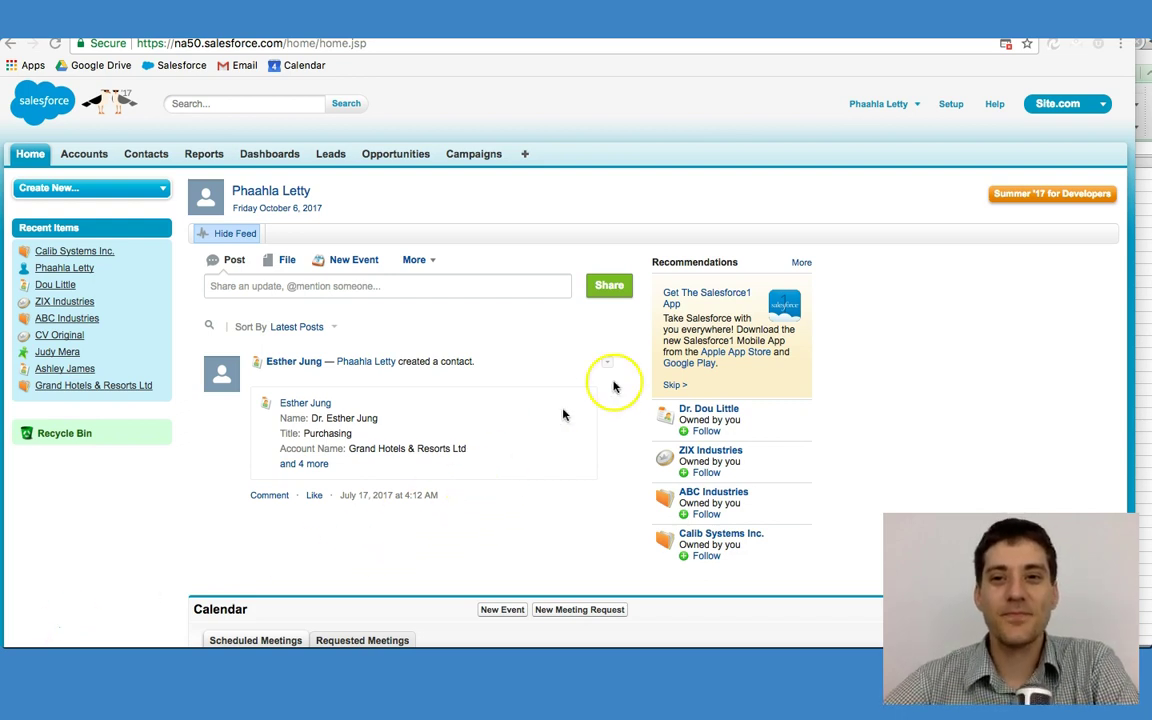
Go to Setup and expand Data Management in the Administer sidebar.
left_click(950, 105)
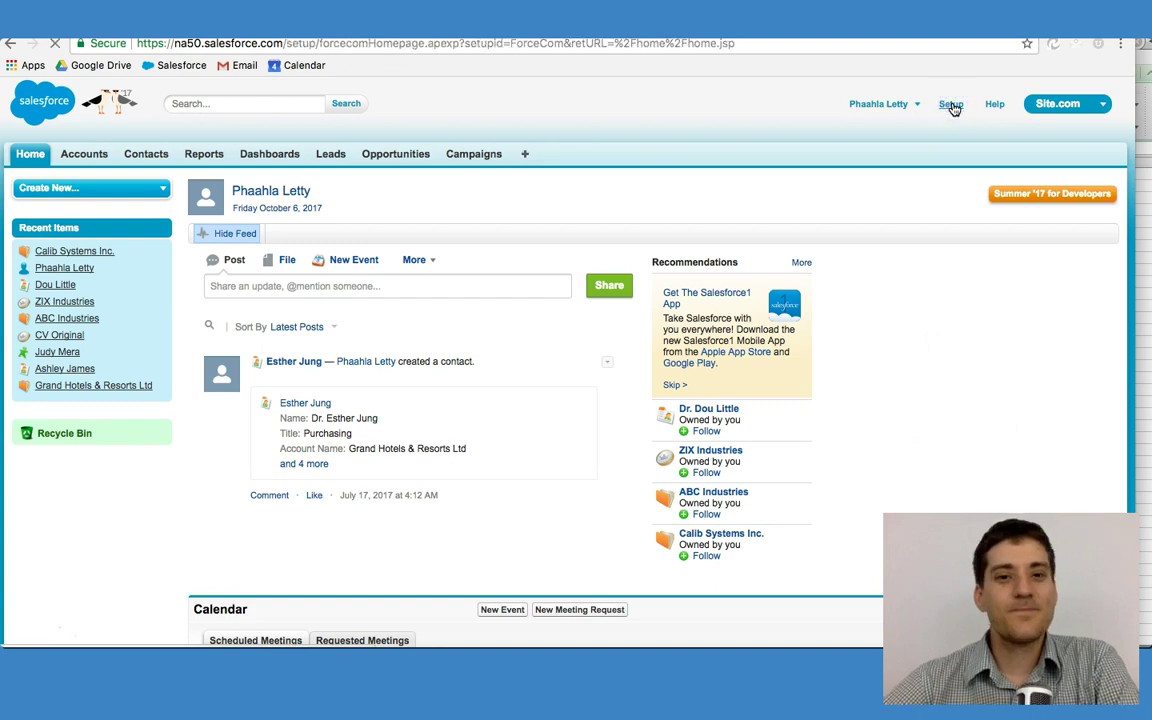
scroll(293, 384, "down", 3)
scroll(293, 384, "down", 5)
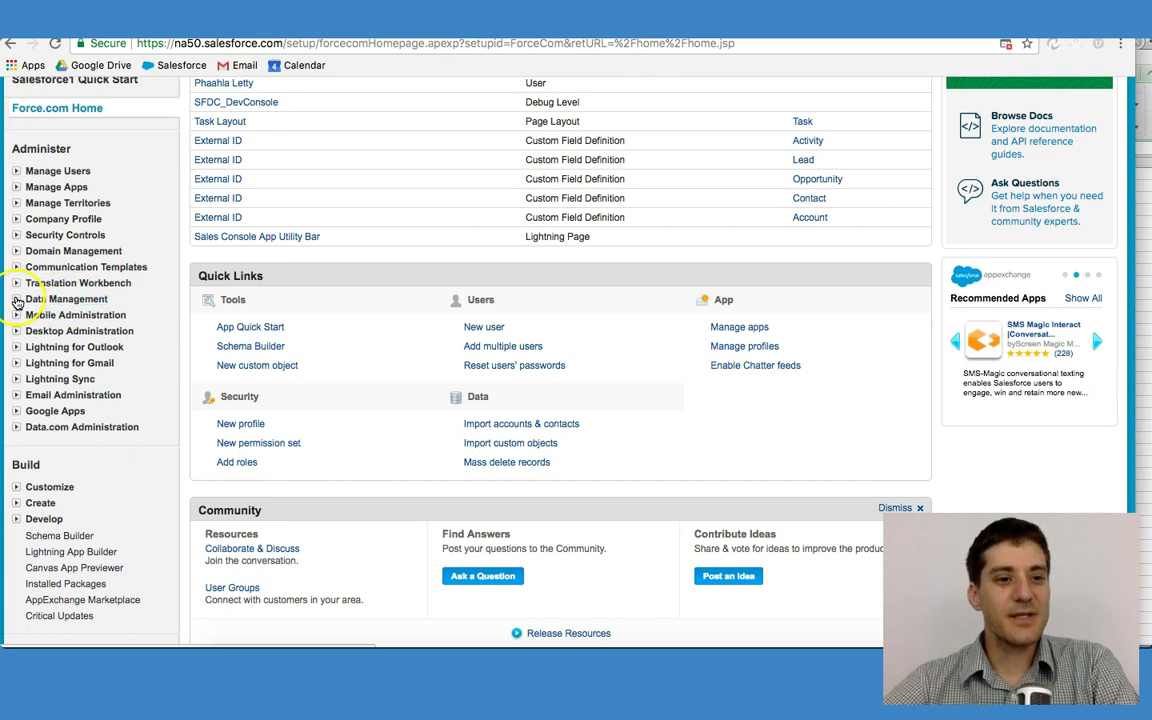
left_click(16, 299)
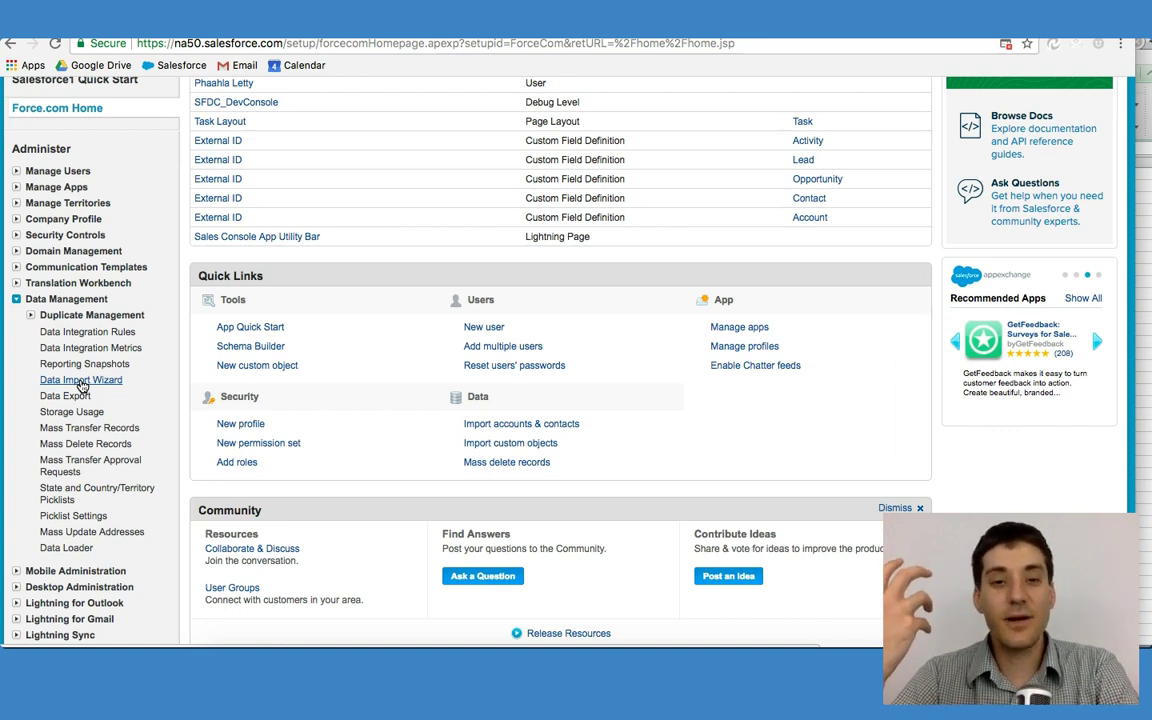
Open the Data Import Wizard page and launch the wizard.
left_click(81, 383)
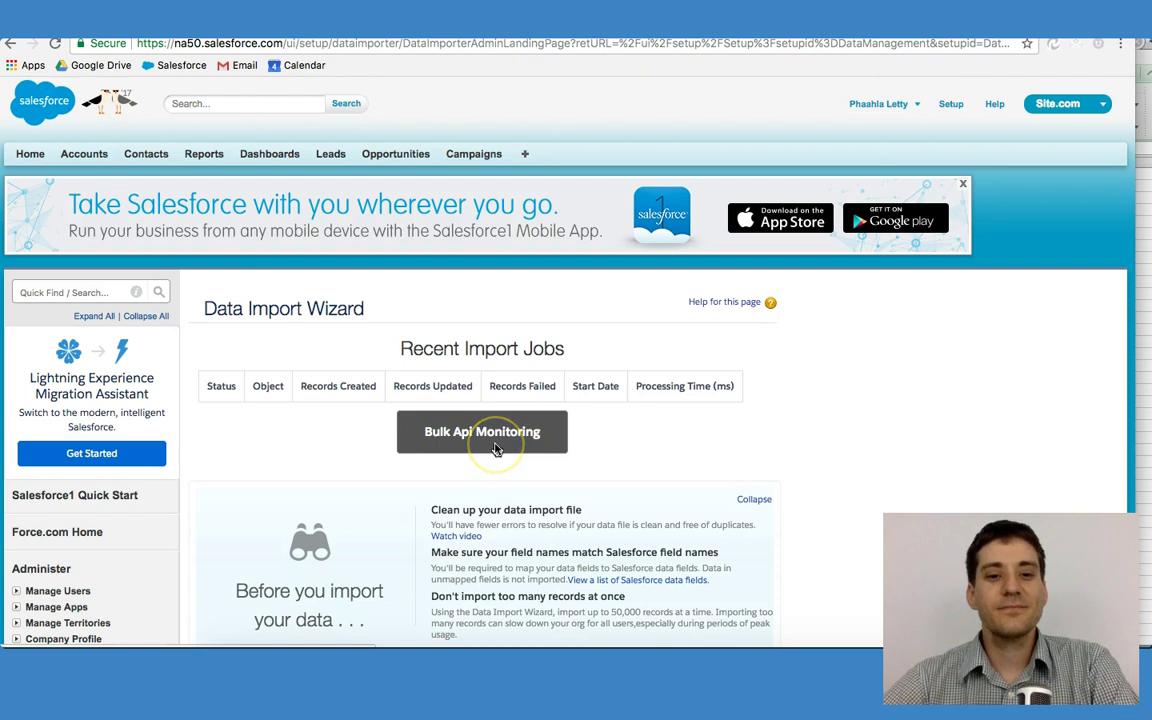
scroll(496, 448, "down", 5)
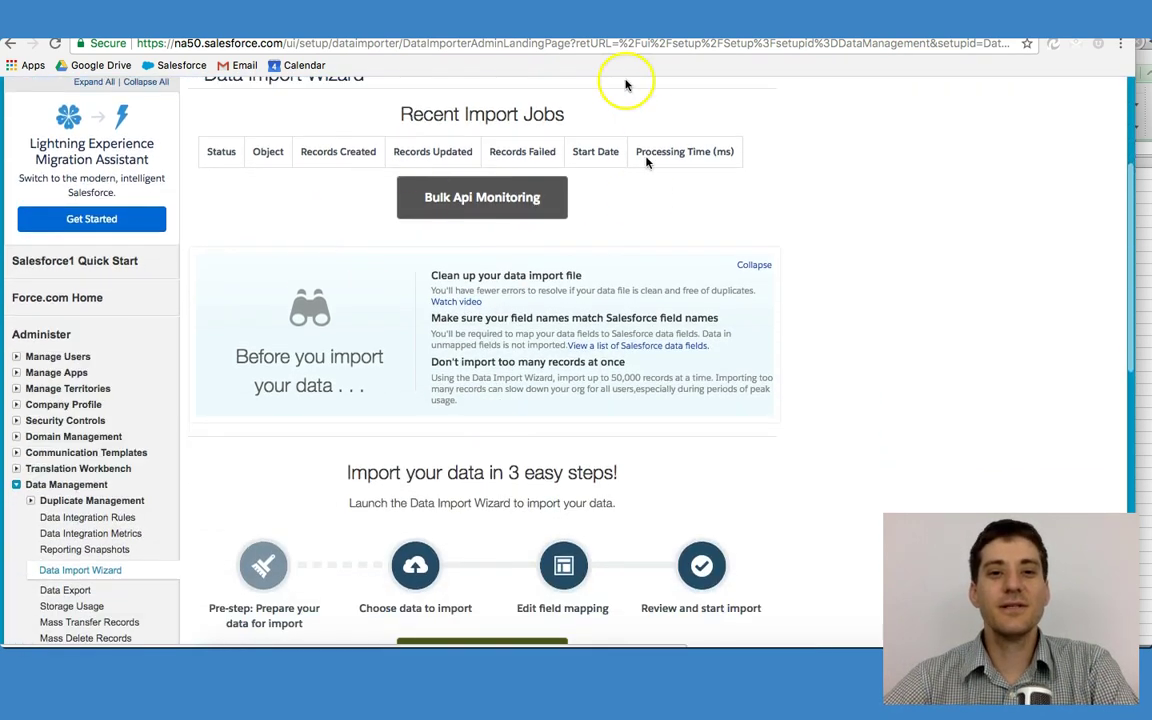
scroll(587, 438, "down", 5)
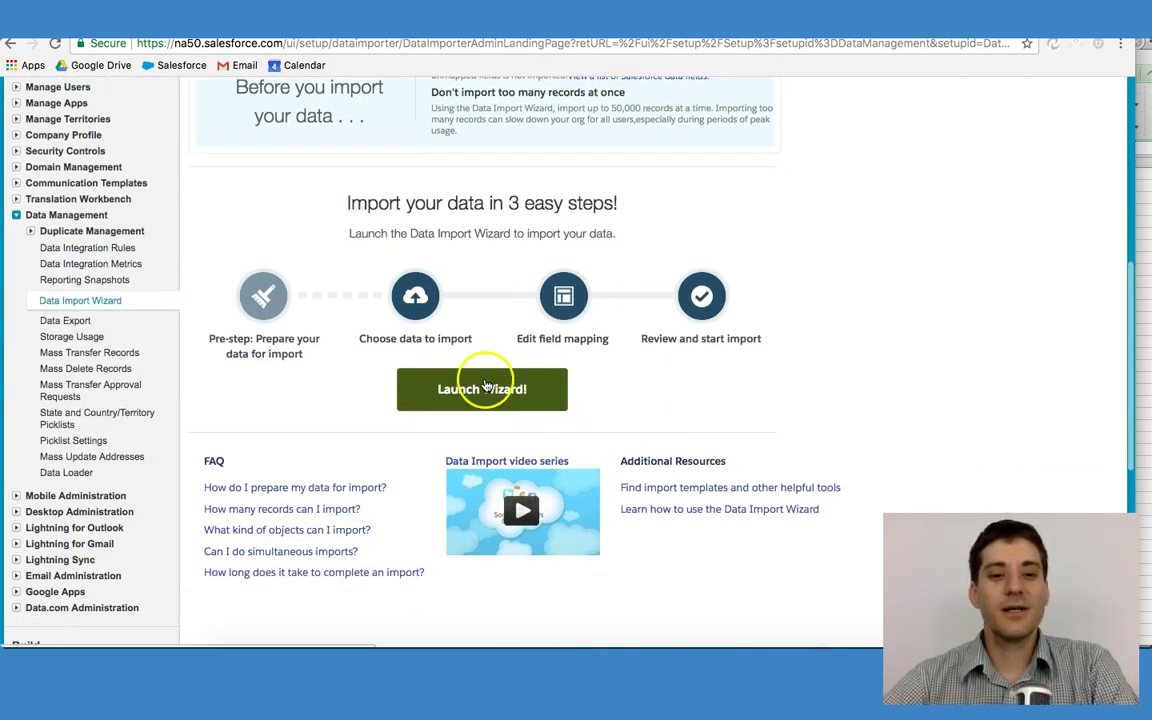
left_click(484, 388)
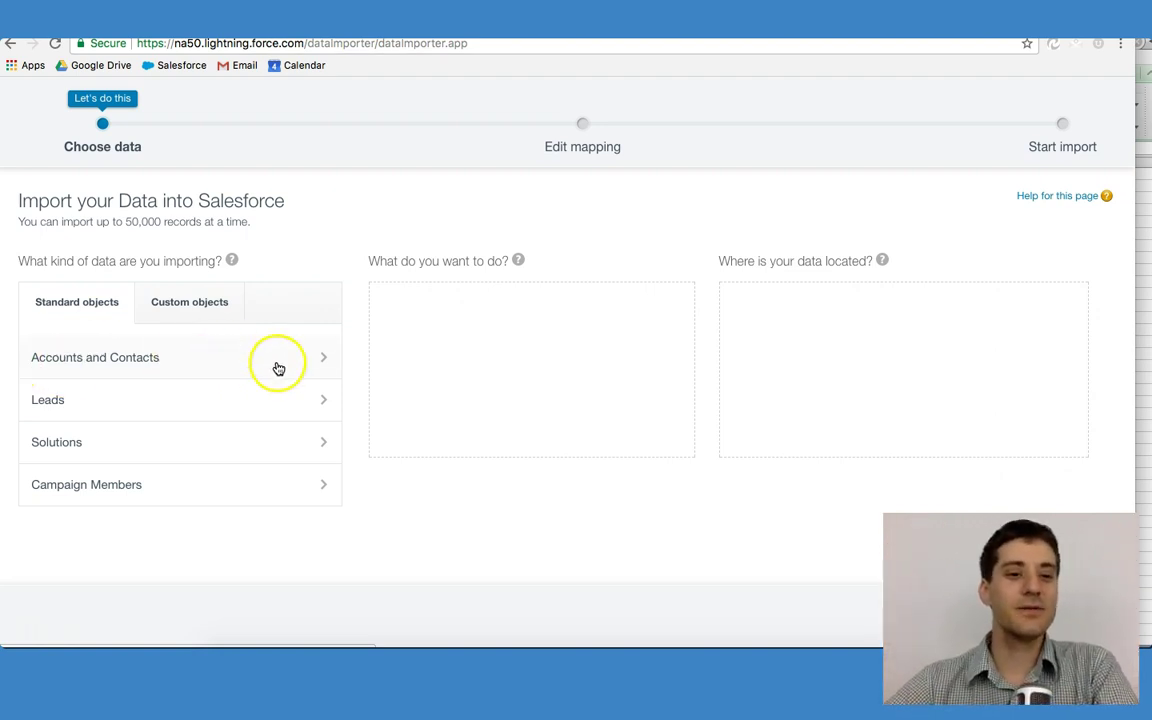
Import new Accounts and Contacts from a CSV file, matching accounts by Name & Site.
left_click(322, 361)
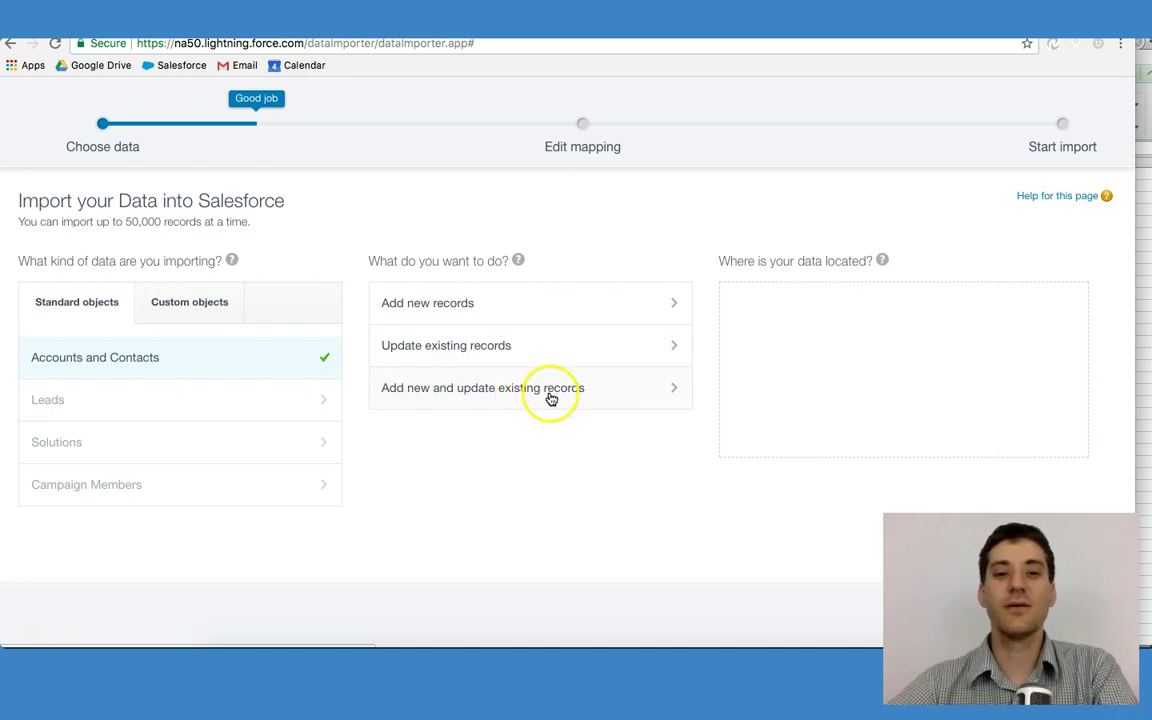
left_click(677, 303)
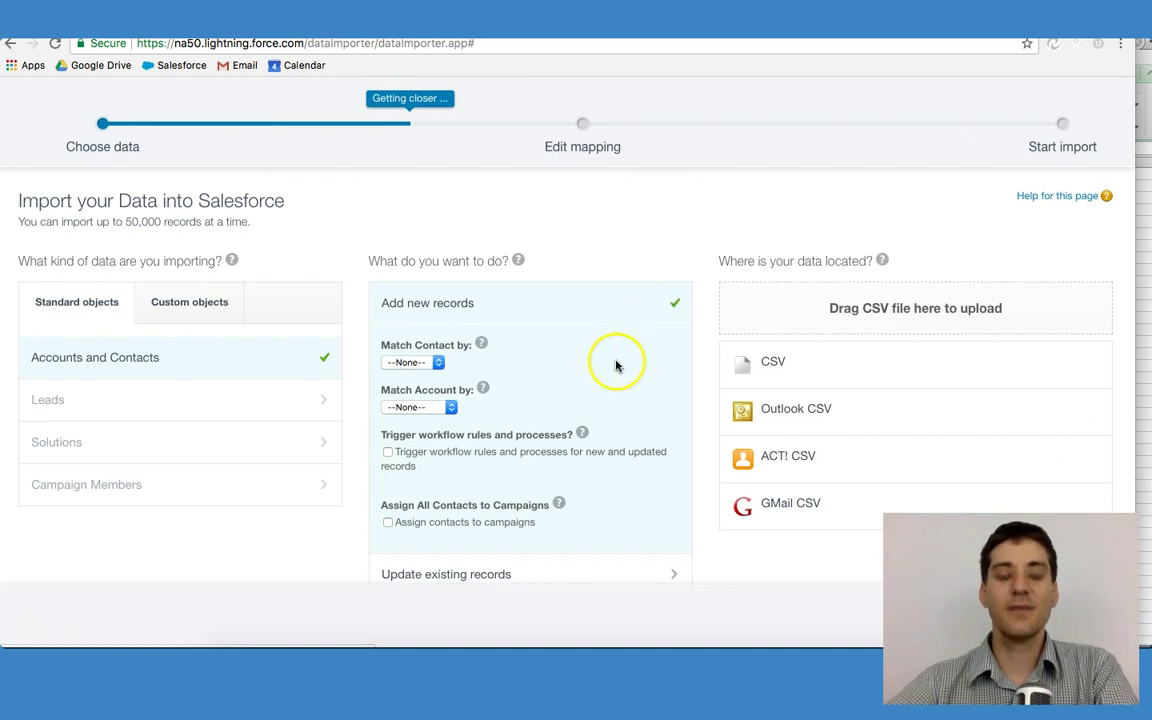
left_click(428, 407)
left_click(422, 420)
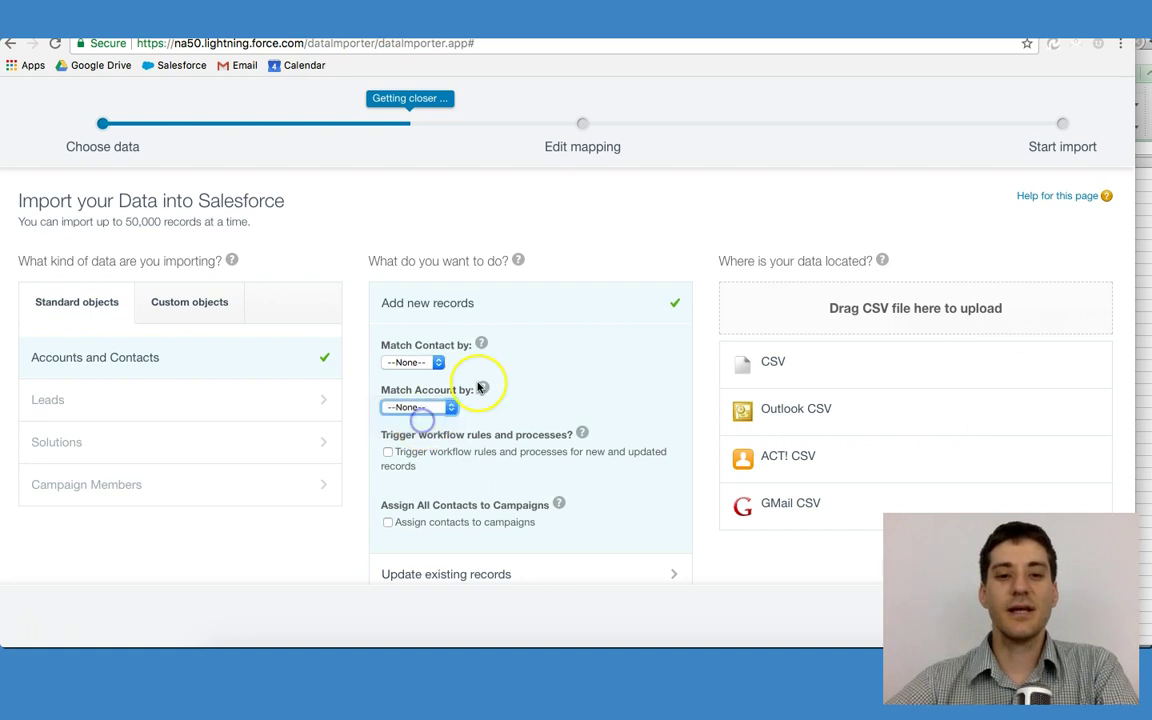
left_click(780, 366)
left_click(791, 410)
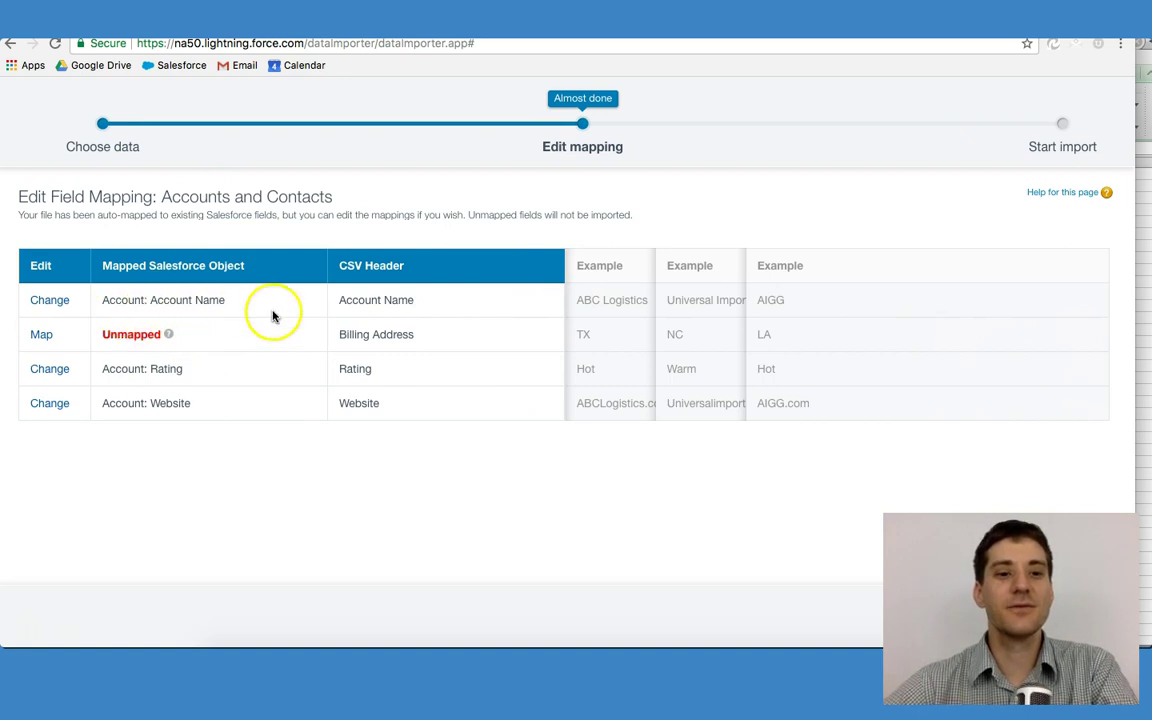
Map the Billing Address column to Account: Billing State/Province and widen the Example columns.
left_click(386, 299)
left_click(386, 334)
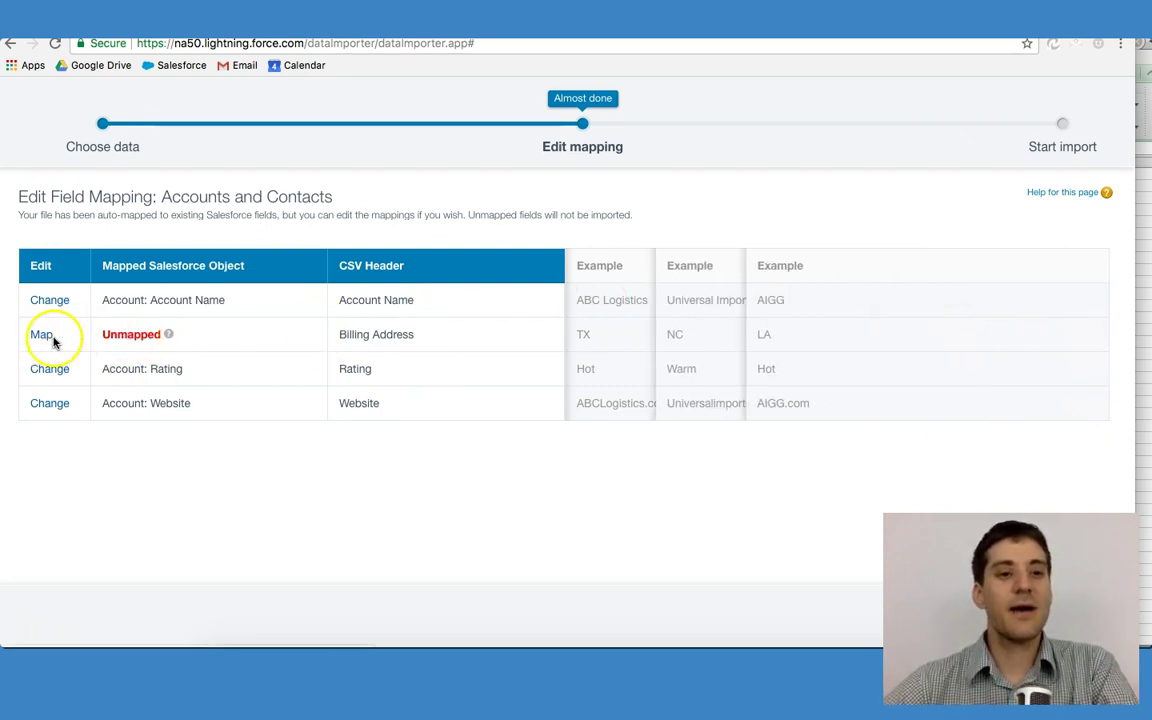
left_click(43, 337)
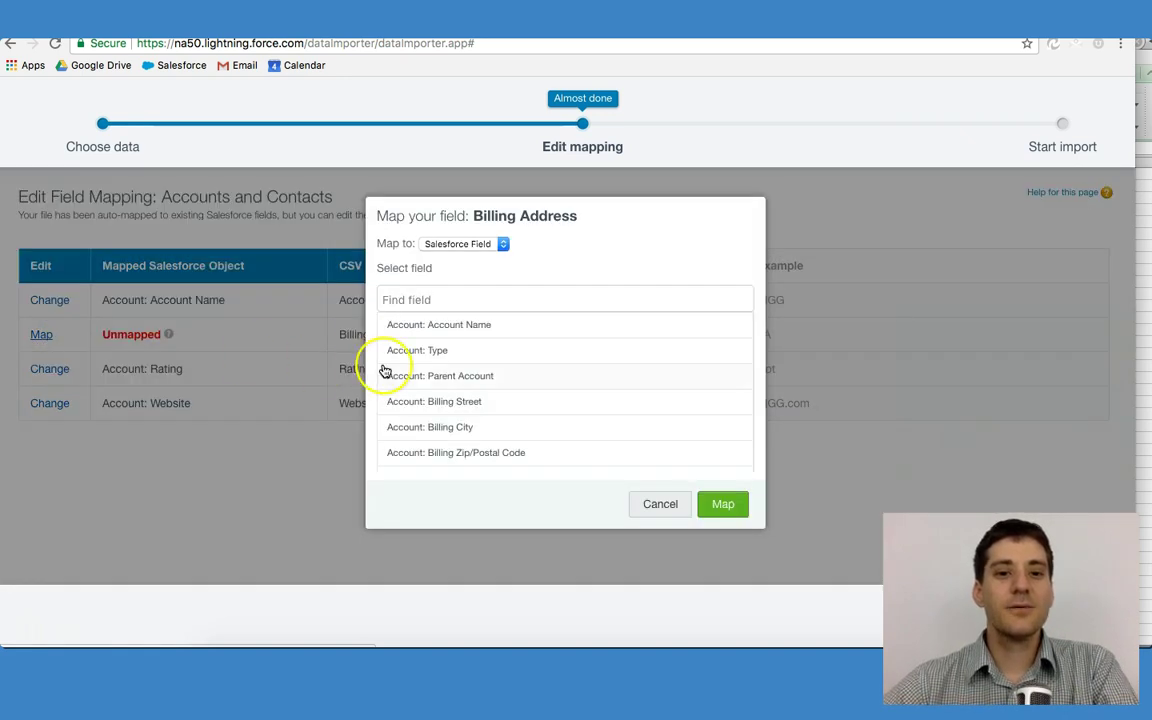
scroll(524, 376, "down", 10)
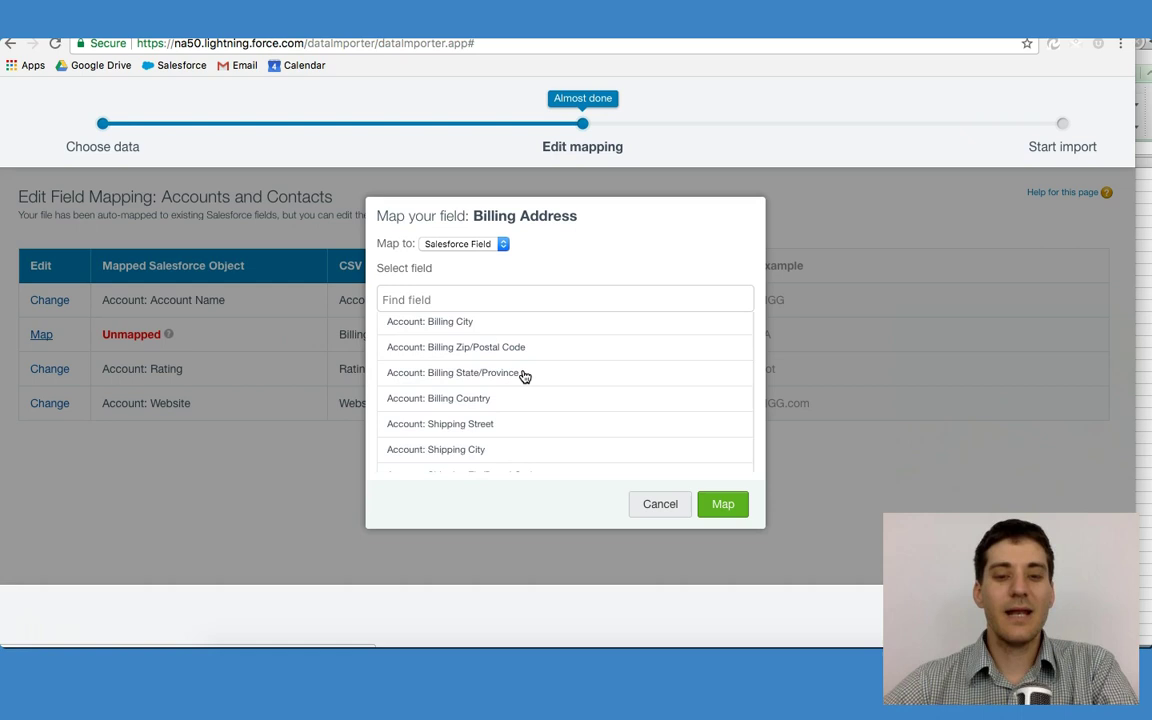
scroll(522, 378, "up", 8)
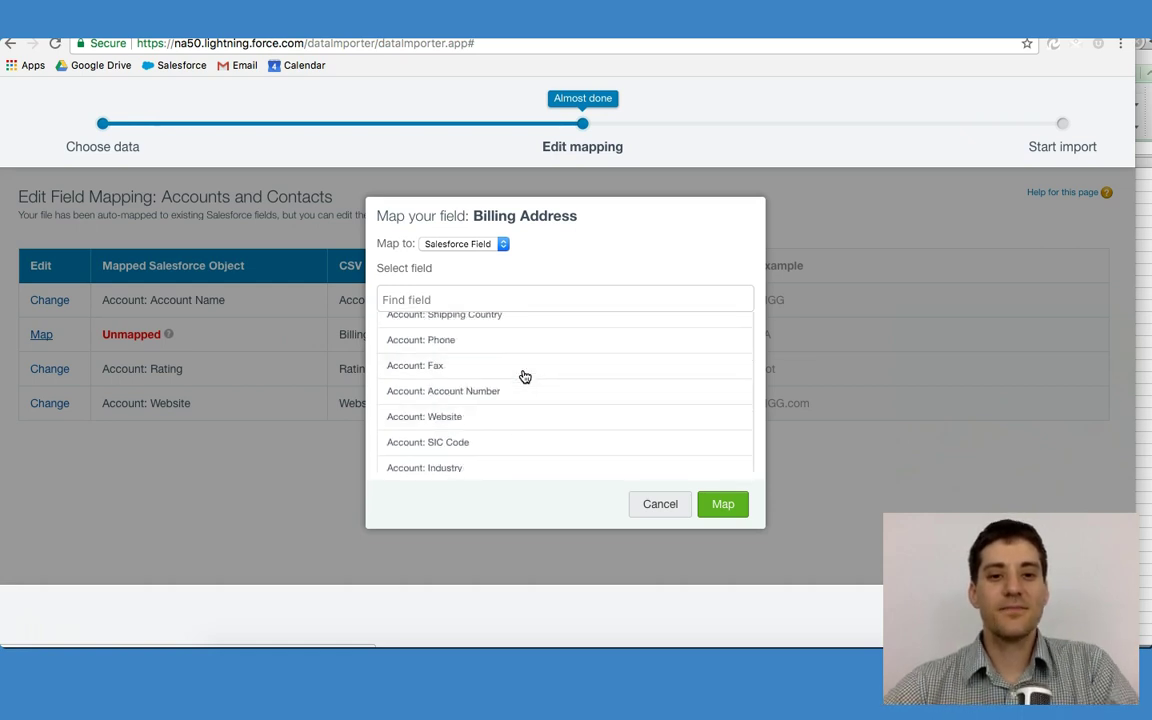
left_click(453, 298)
type("billing")
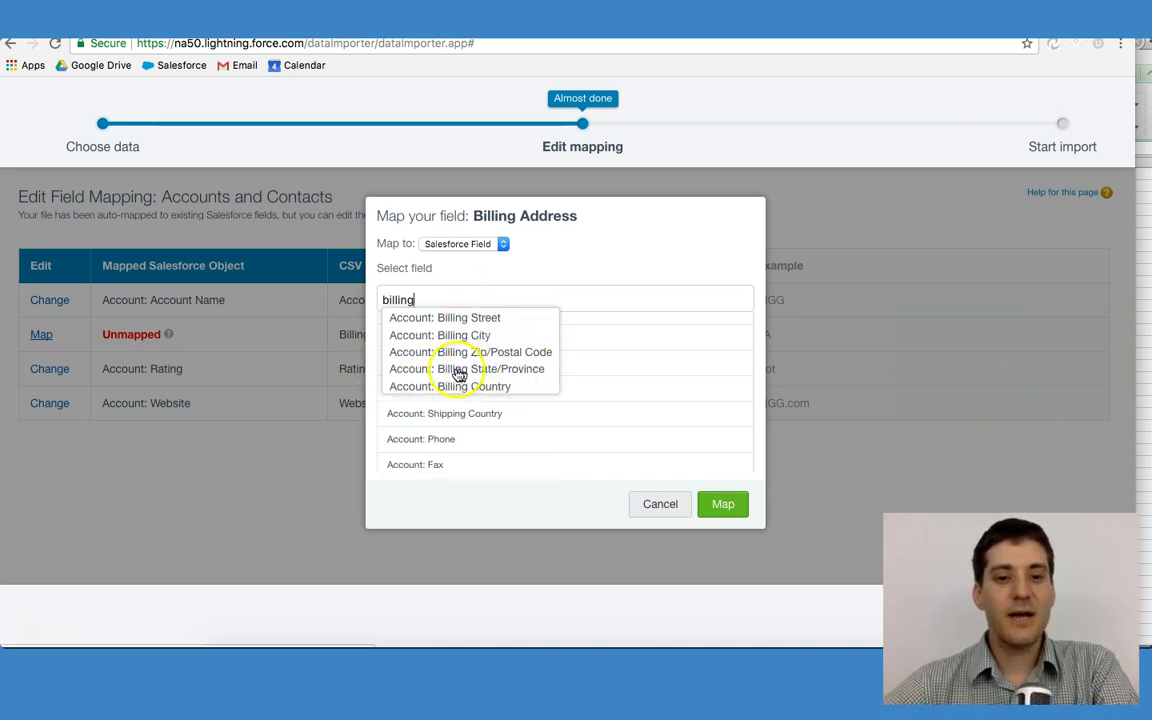
left_click(491, 371)
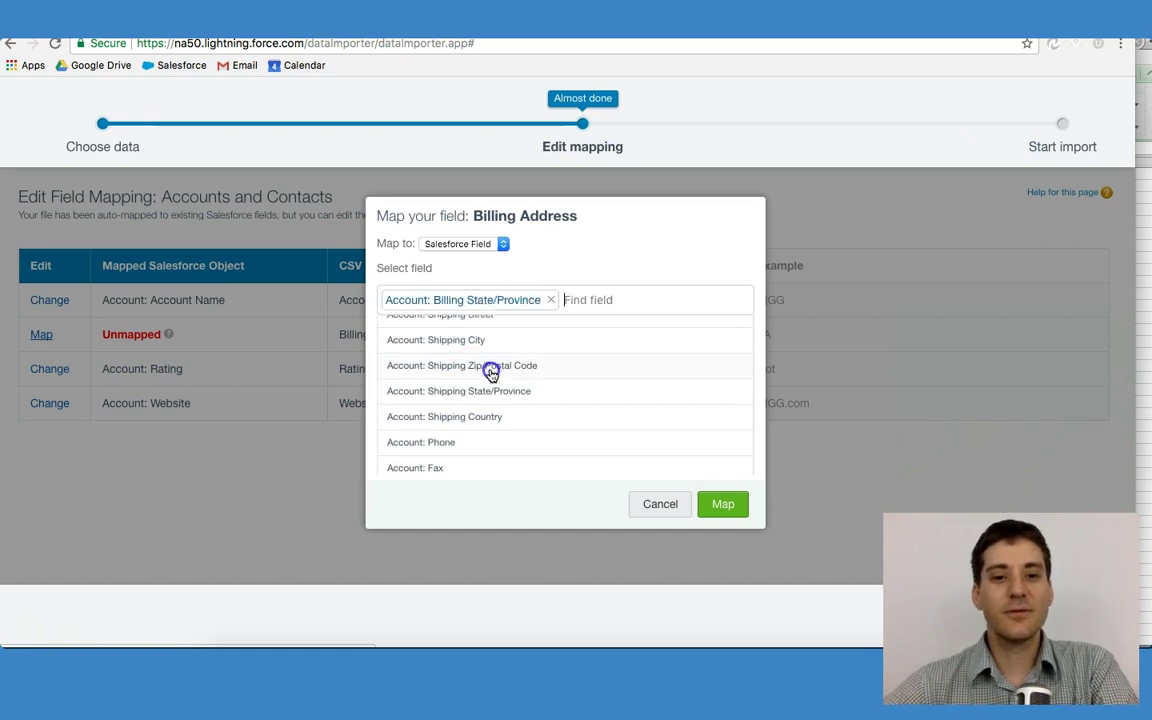
left_click(733, 505)
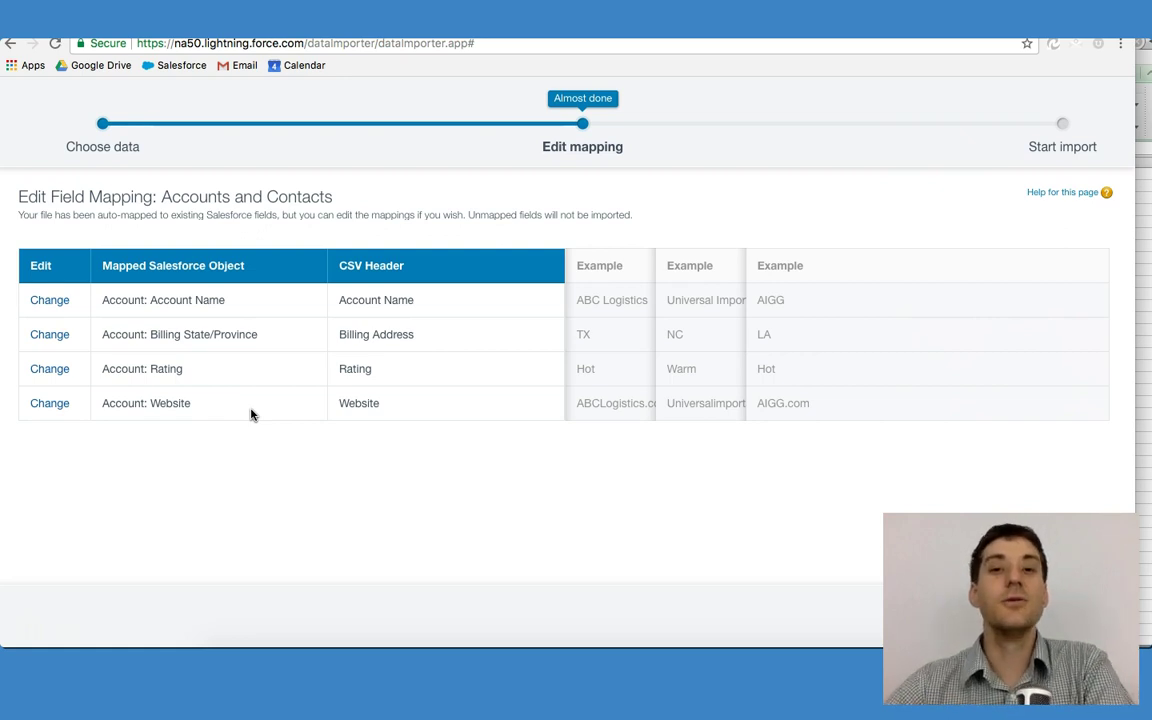
mouse_move(655, 404)
left_mouse_down()
mouse_move(697, 406)
mouse_move(661, 404)
mouse_move(677, 404)
left_mouse_up()
left_click_drag(678, 300, 781, 457)
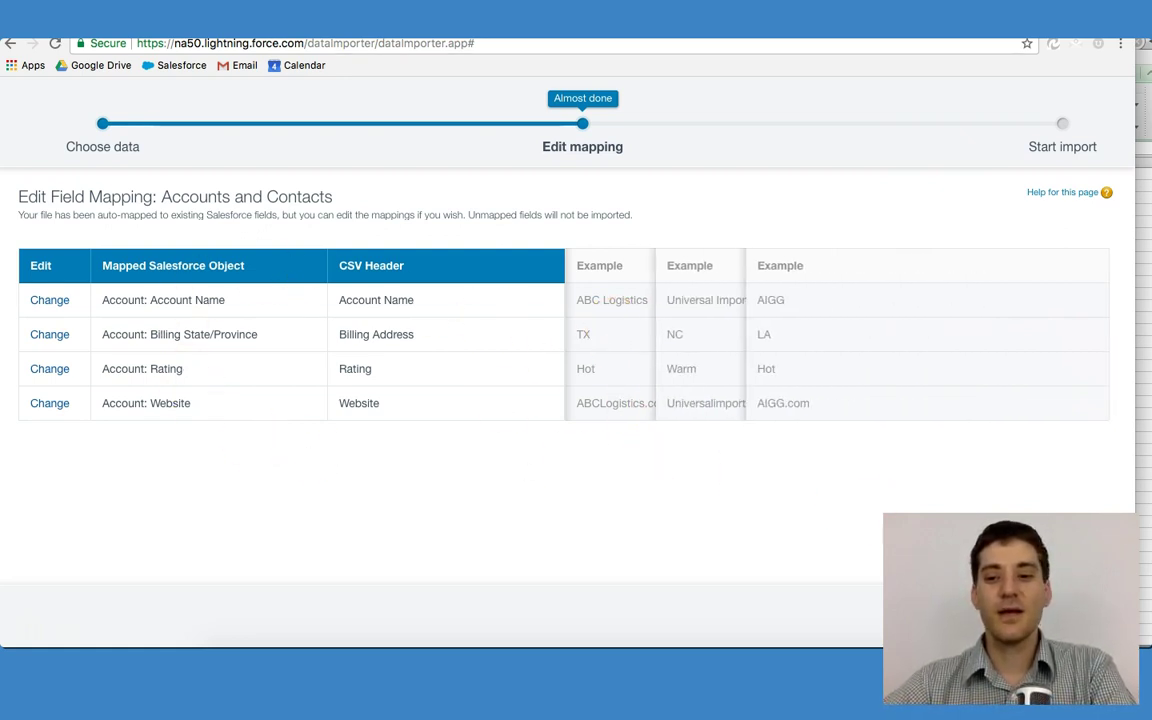
Review the import with 4 mapped fields and start importing the accounts.
left_click(1075, 615)
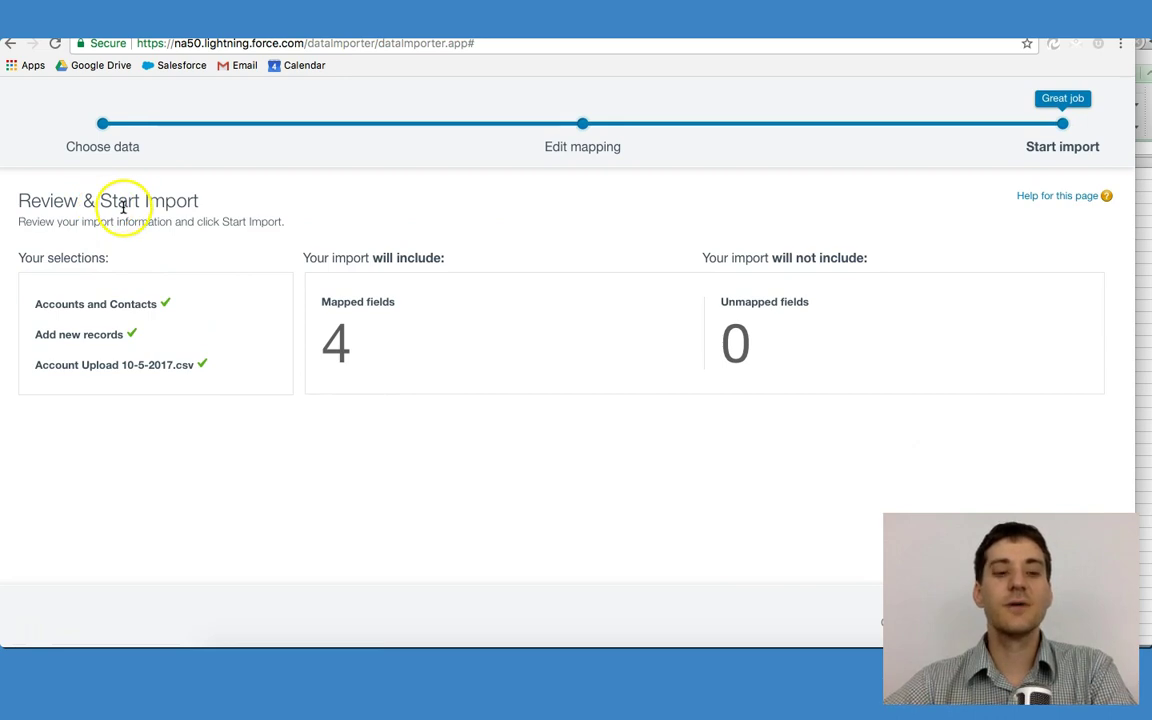
scroll(192, 352, "down", 1)
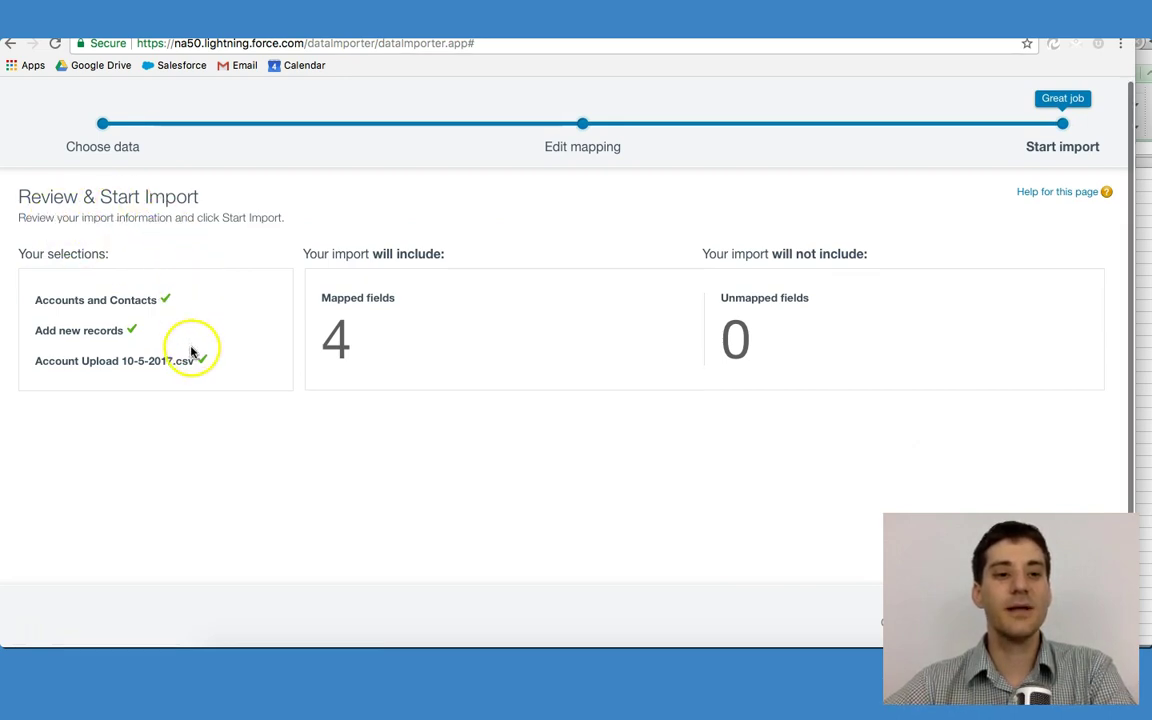
scroll(192, 352, "down", 2)
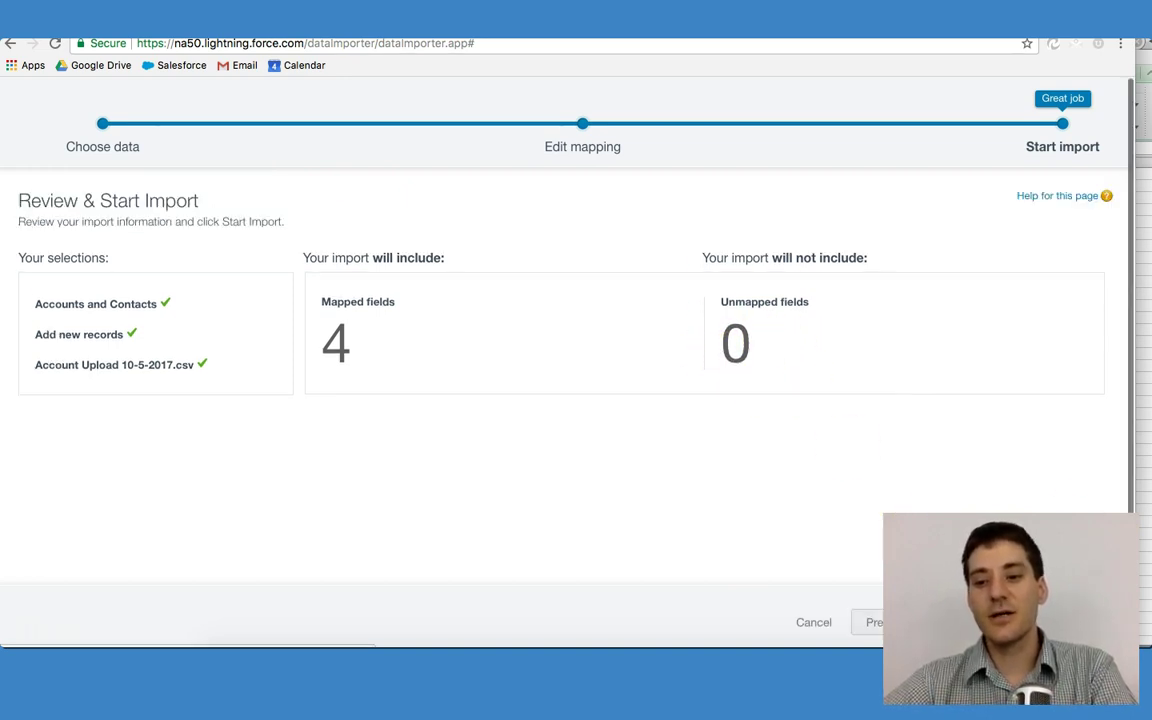
left_click(895, 621)
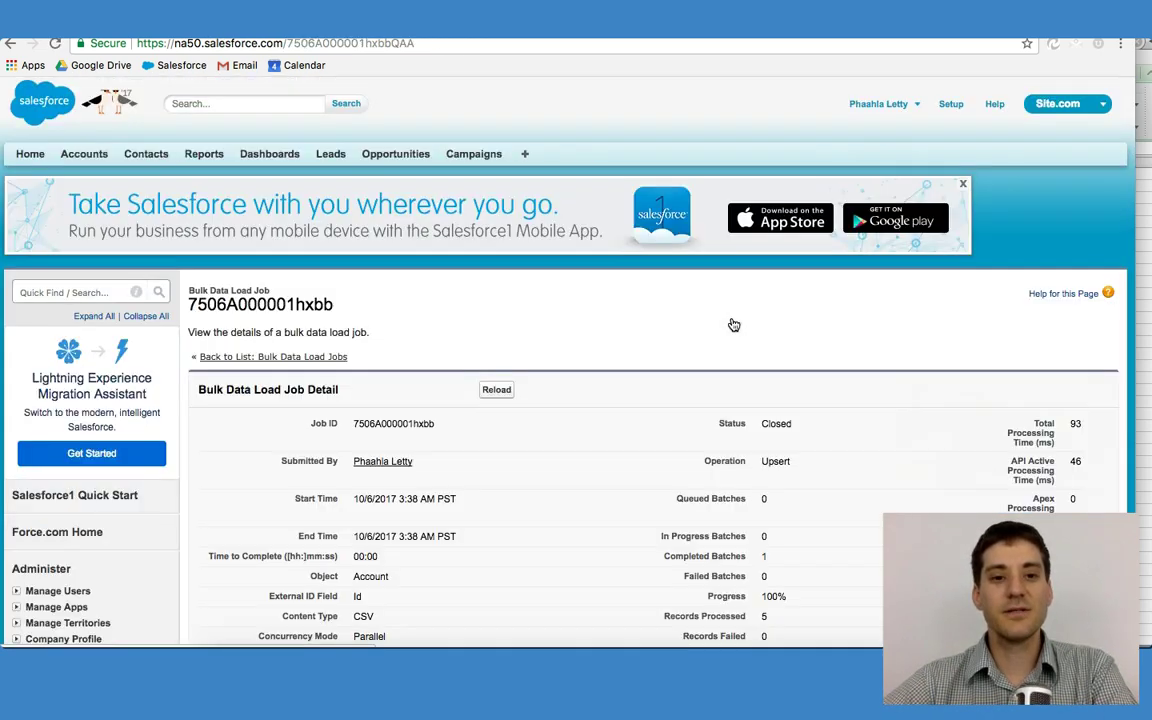
scroll(689, 412, "down", 5)
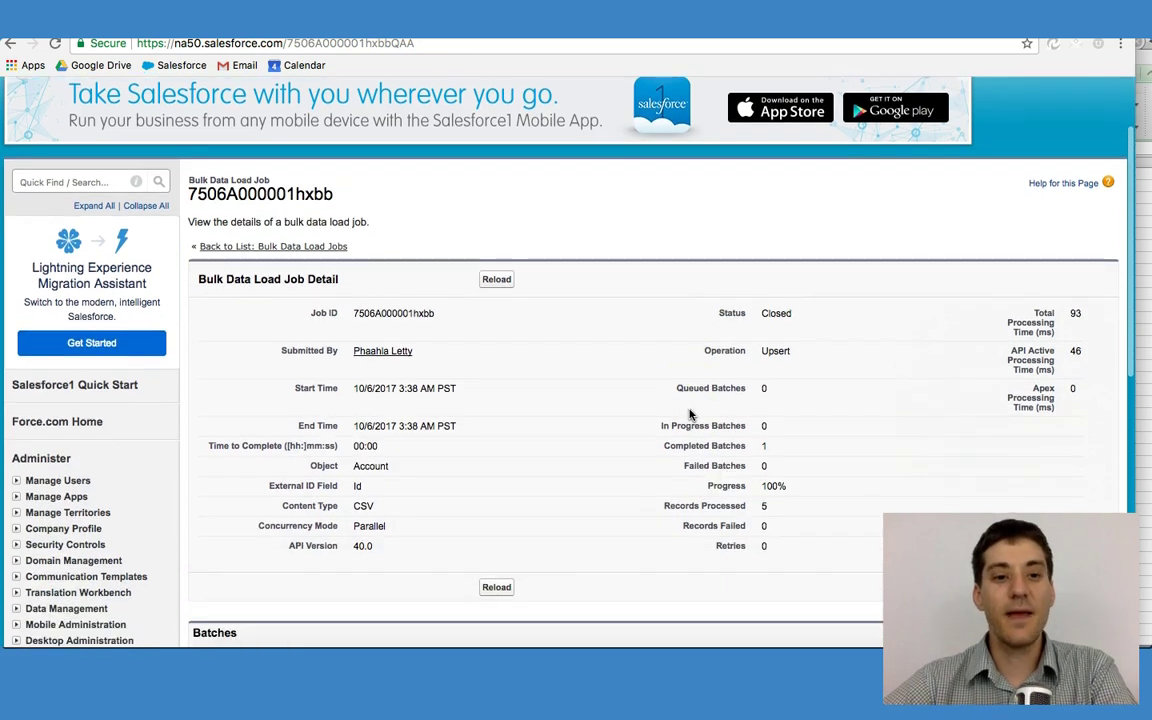
scroll(689, 412, "down", 2)
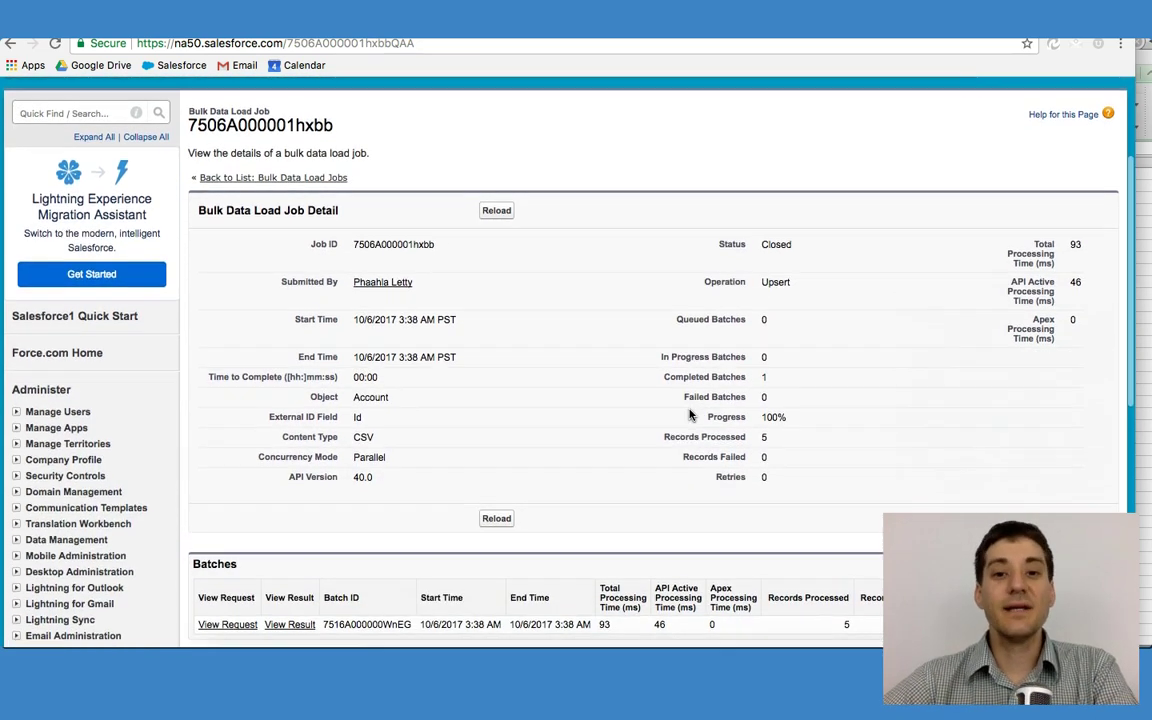
scroll(689, 412, "down", 2)
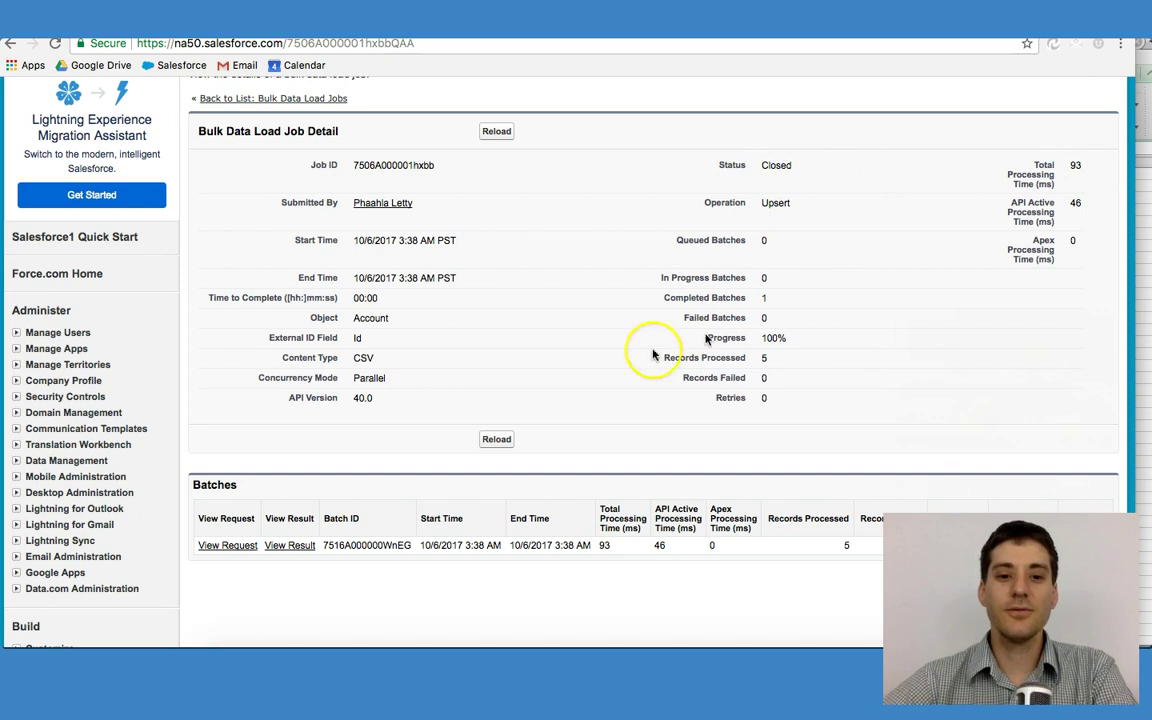
scroll(612, 365, "down", 3)
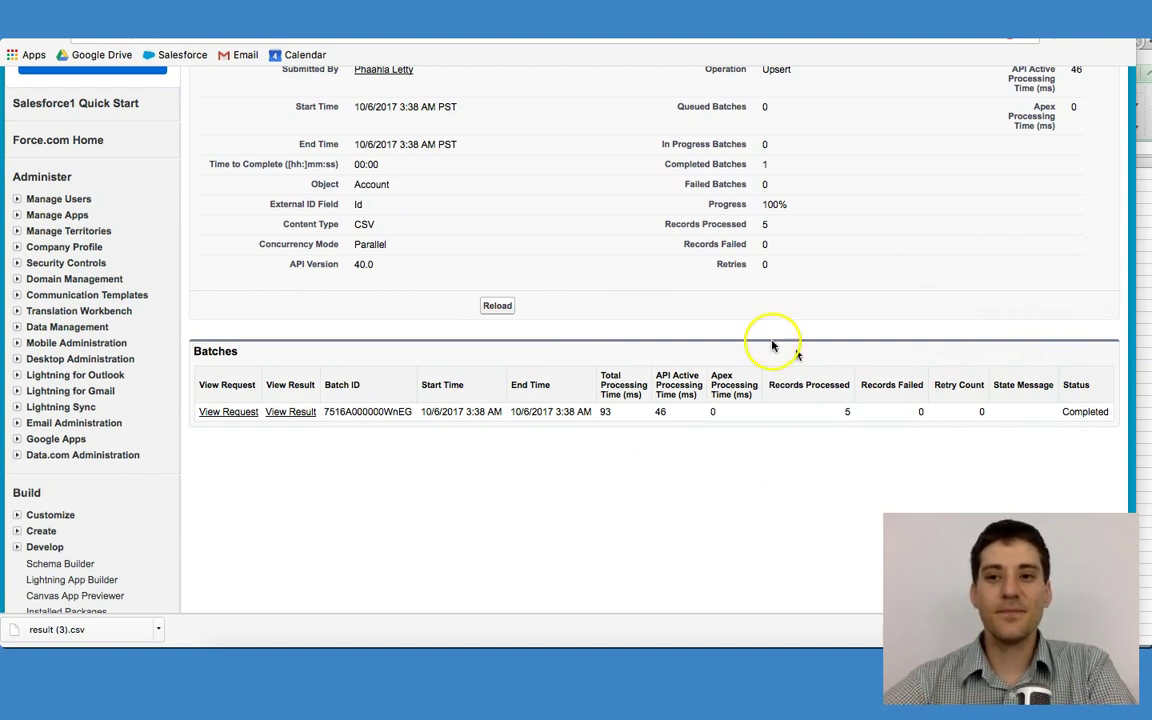
scroll(746, 330, "up", 5)
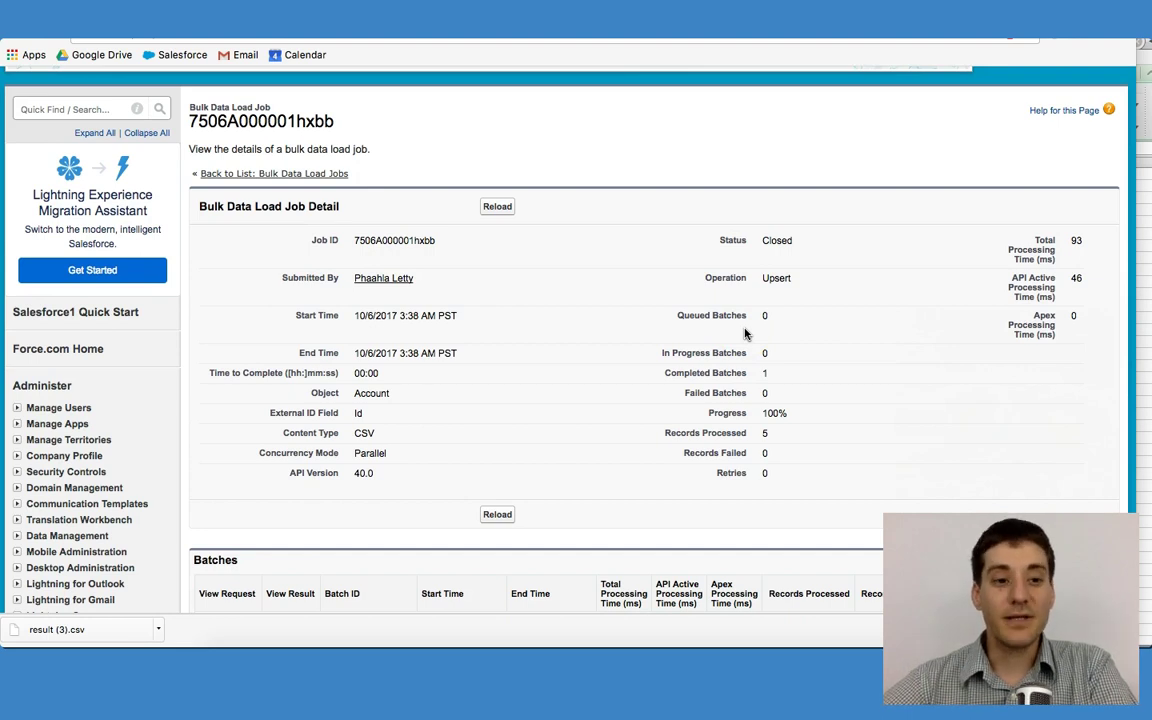
scroll(745, 333, "up", 3)
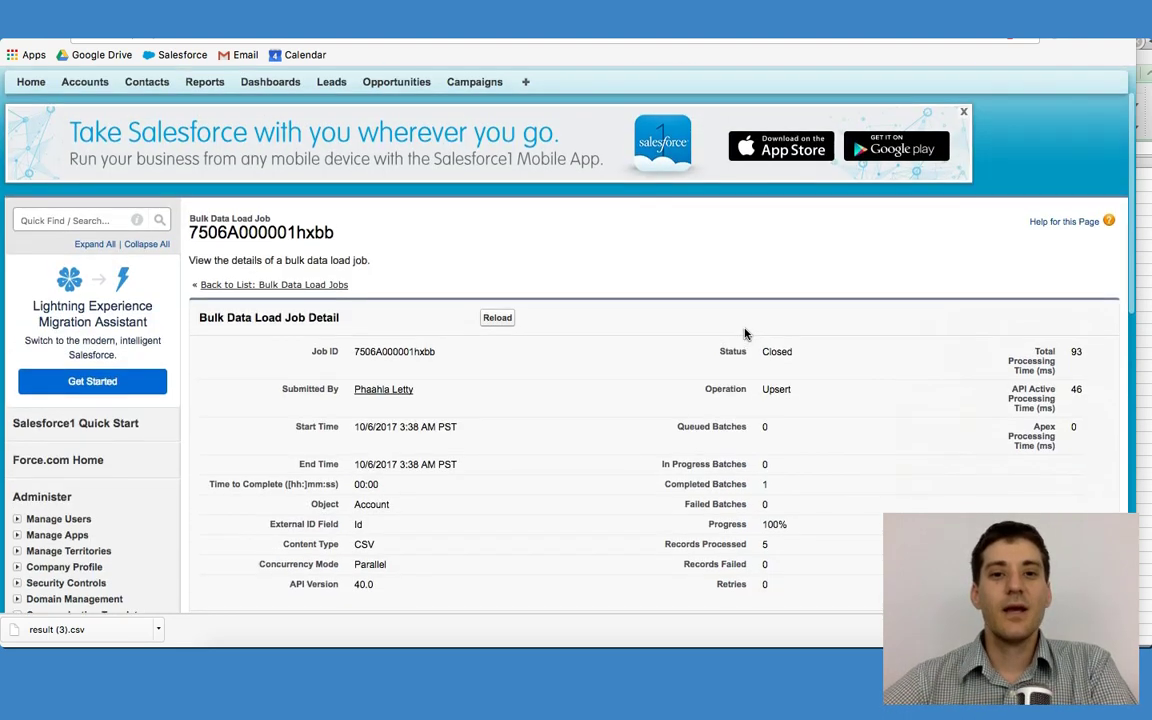
scroll(745, 333, "down", 1)
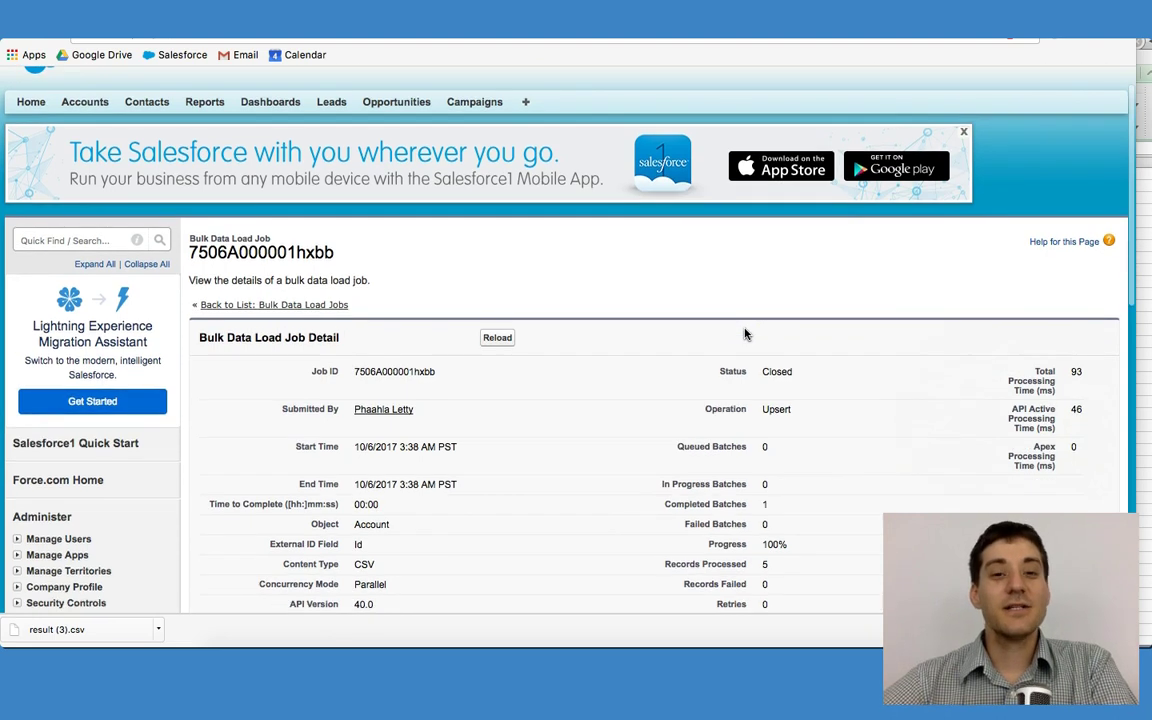
Create a new report using the Accounts report type, found by searching 'account'.
left_click(212, 103)
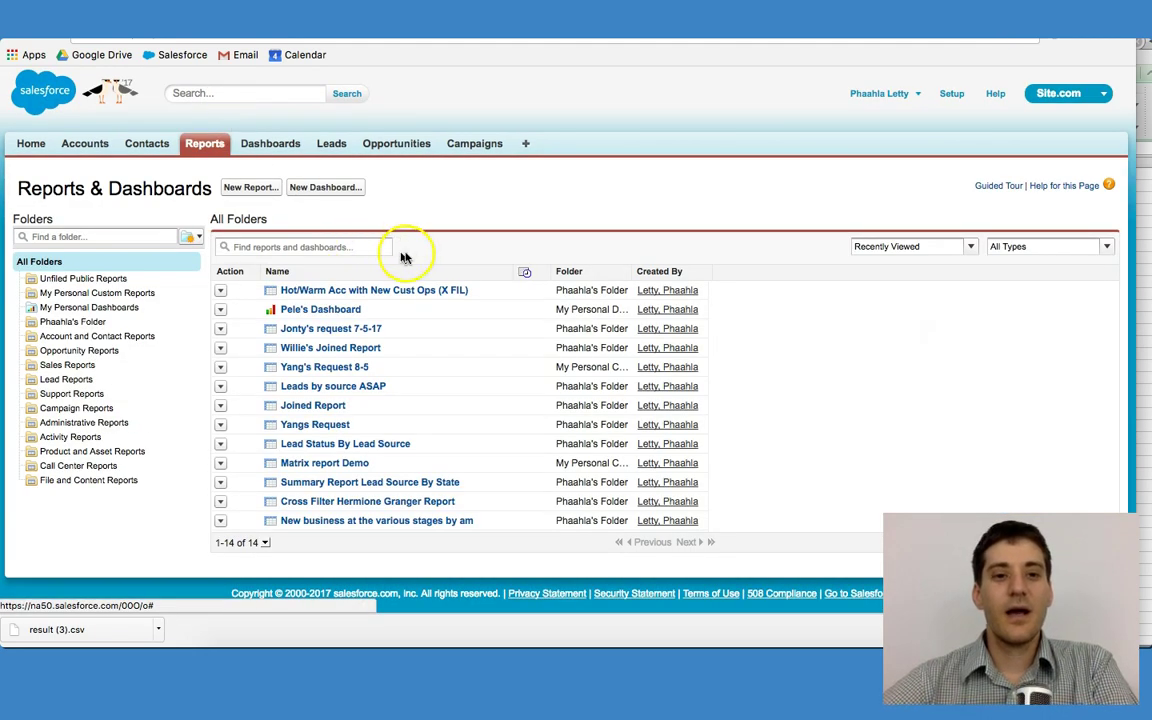
left_click(252, 188)
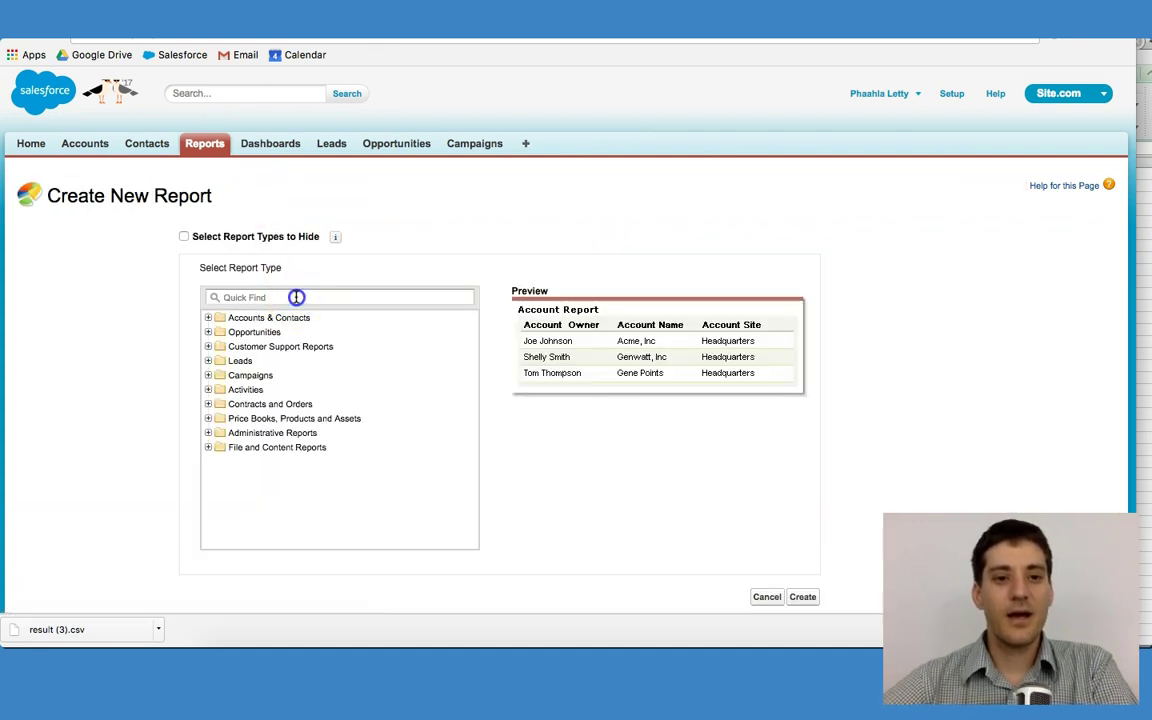
left_click(296, 297)
type("account")
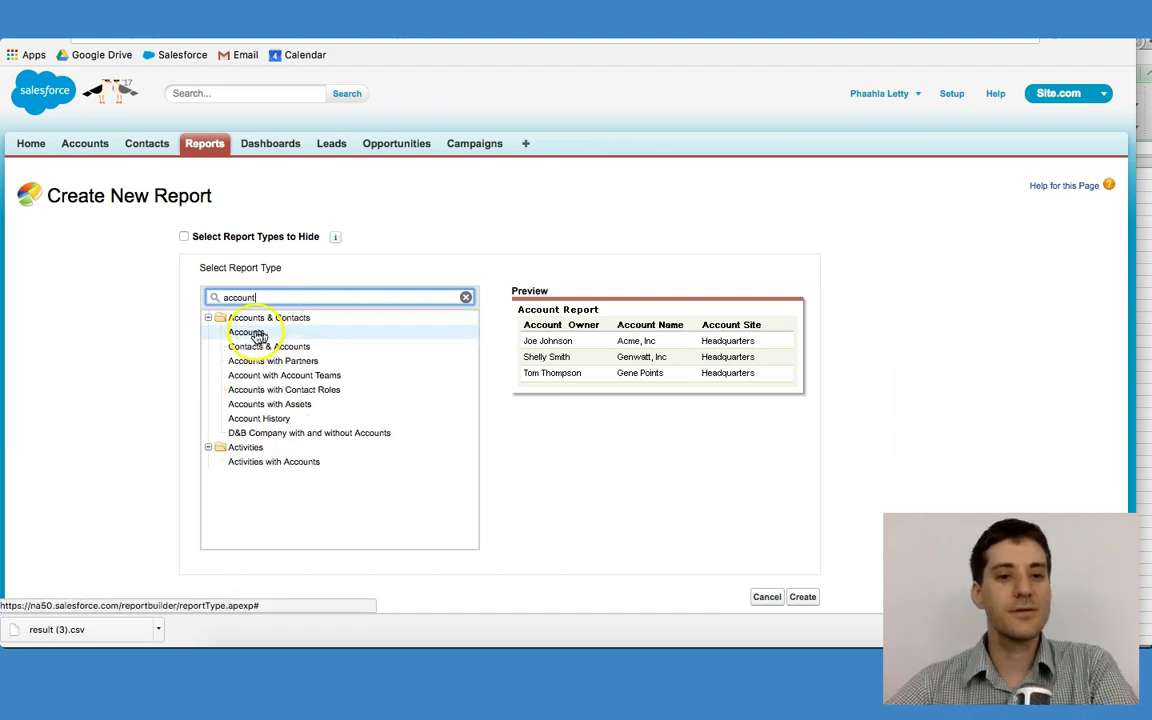
left_click(250, 333)
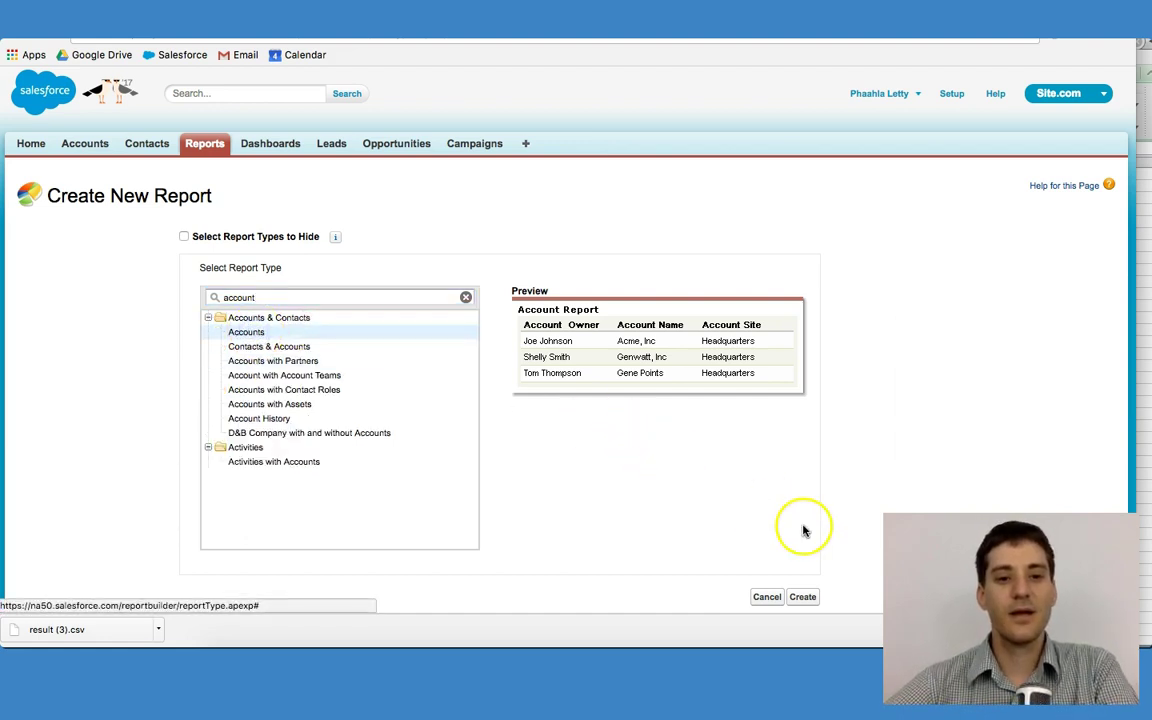
left_click(804, 597)
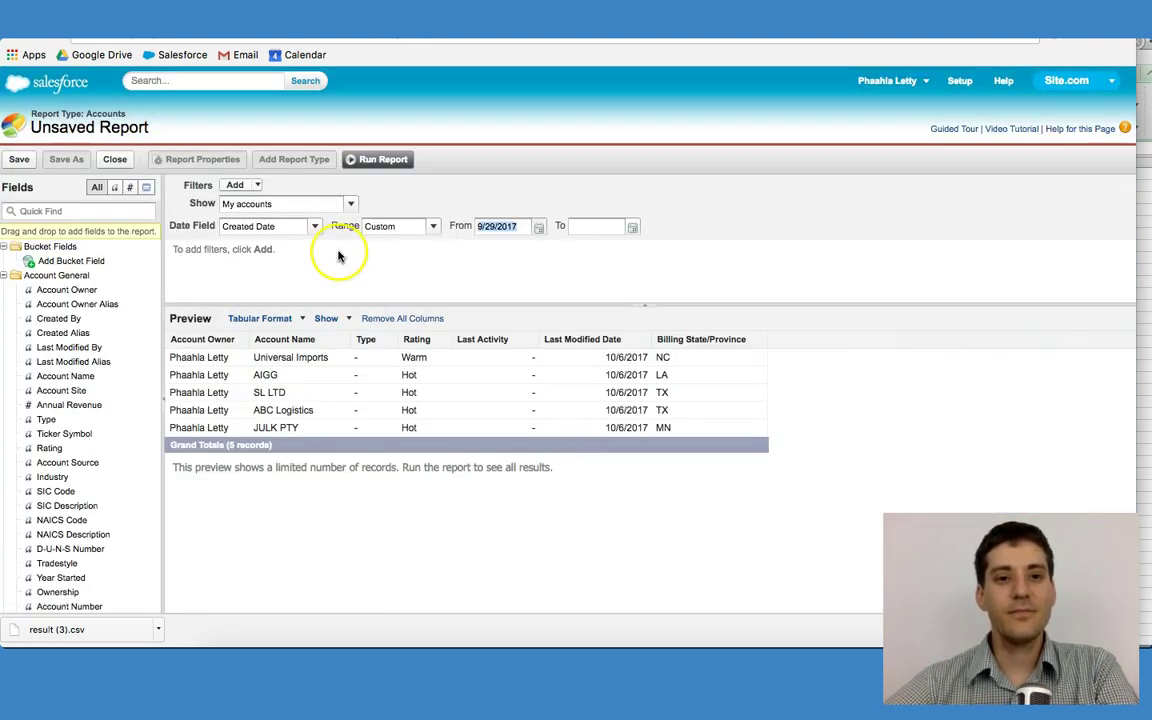
Run the report showing all accounts created from 10/6/2017.
left_click(350, 203)
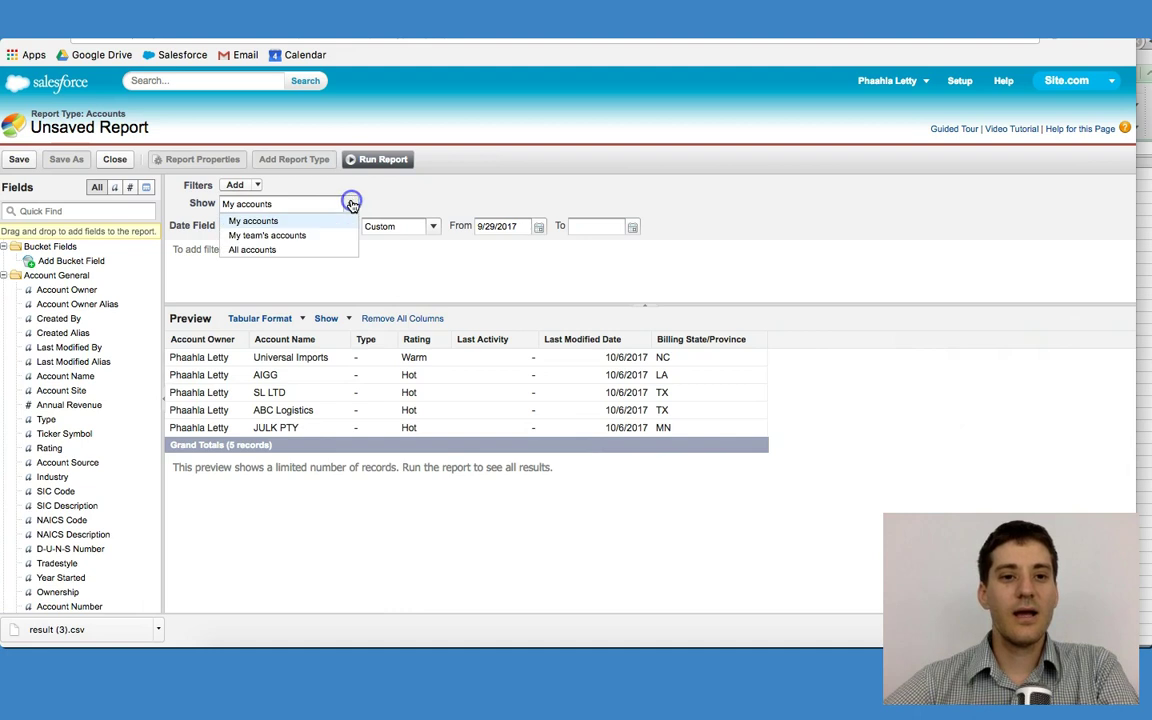
left_click(248, 250)
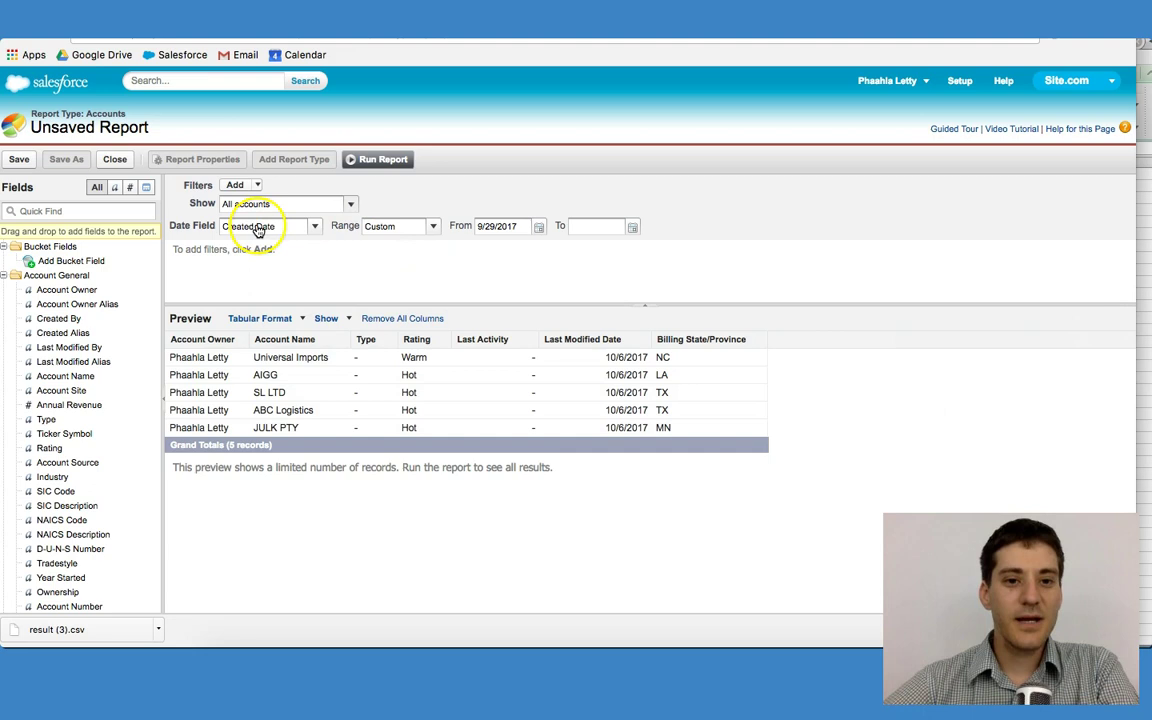
left_click(539, 227)
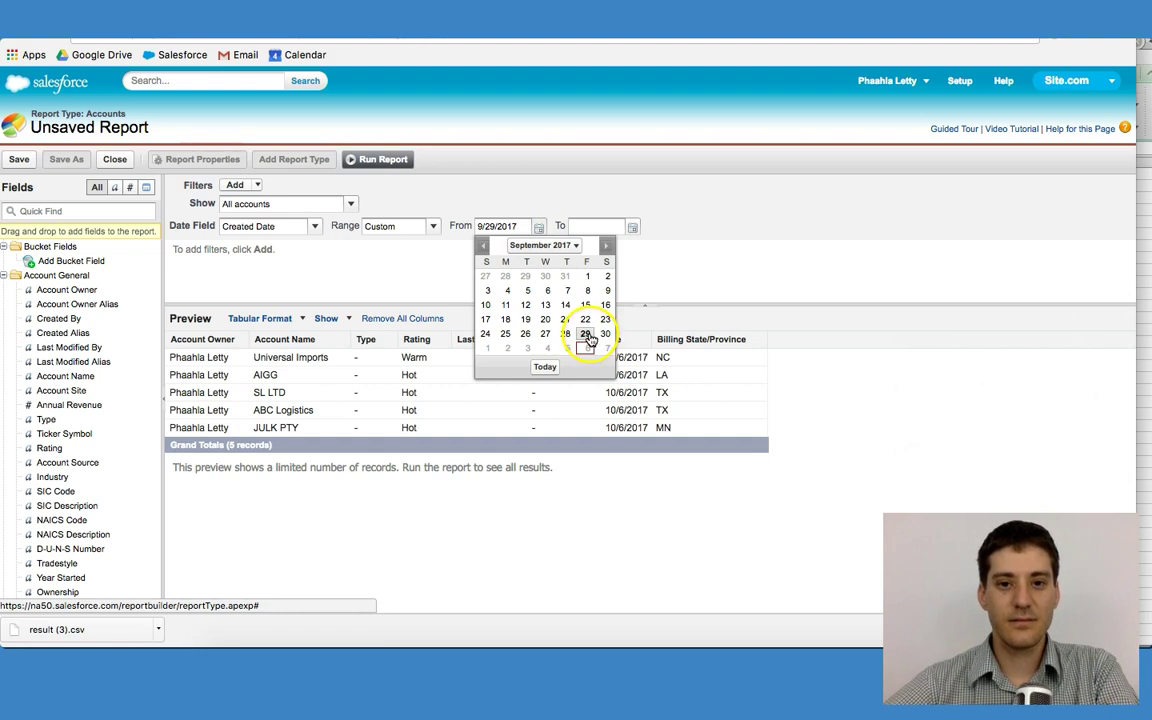
left_click(545, 368)
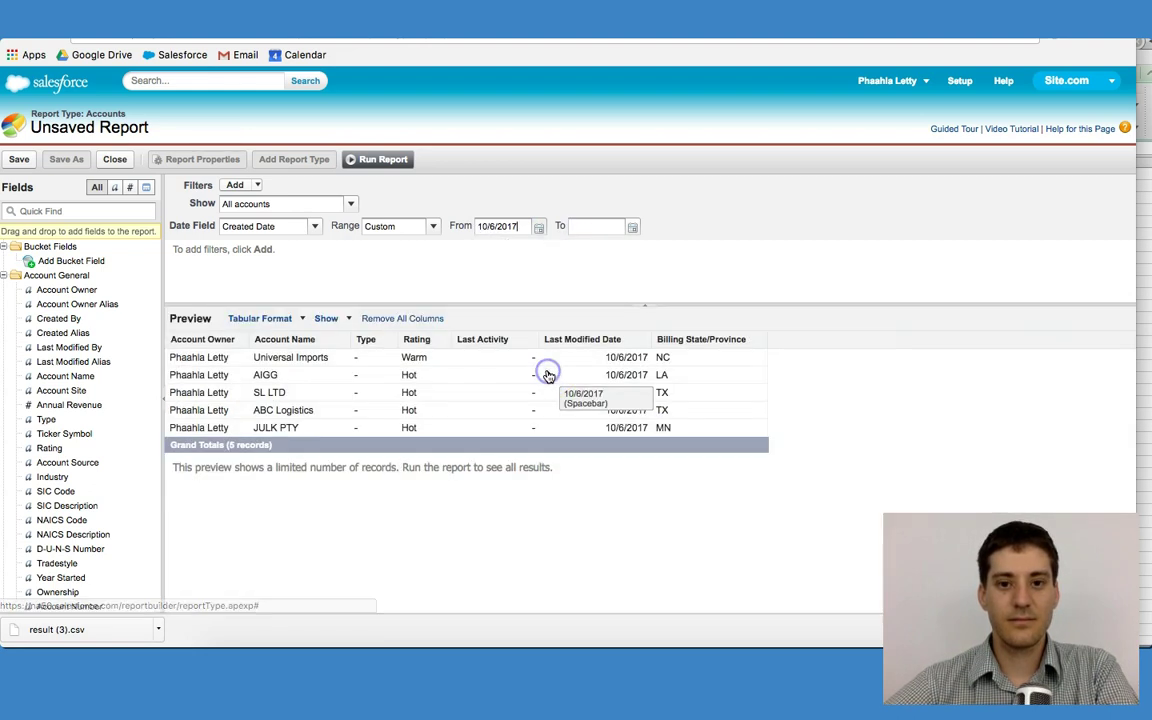
left_click(376, 162)
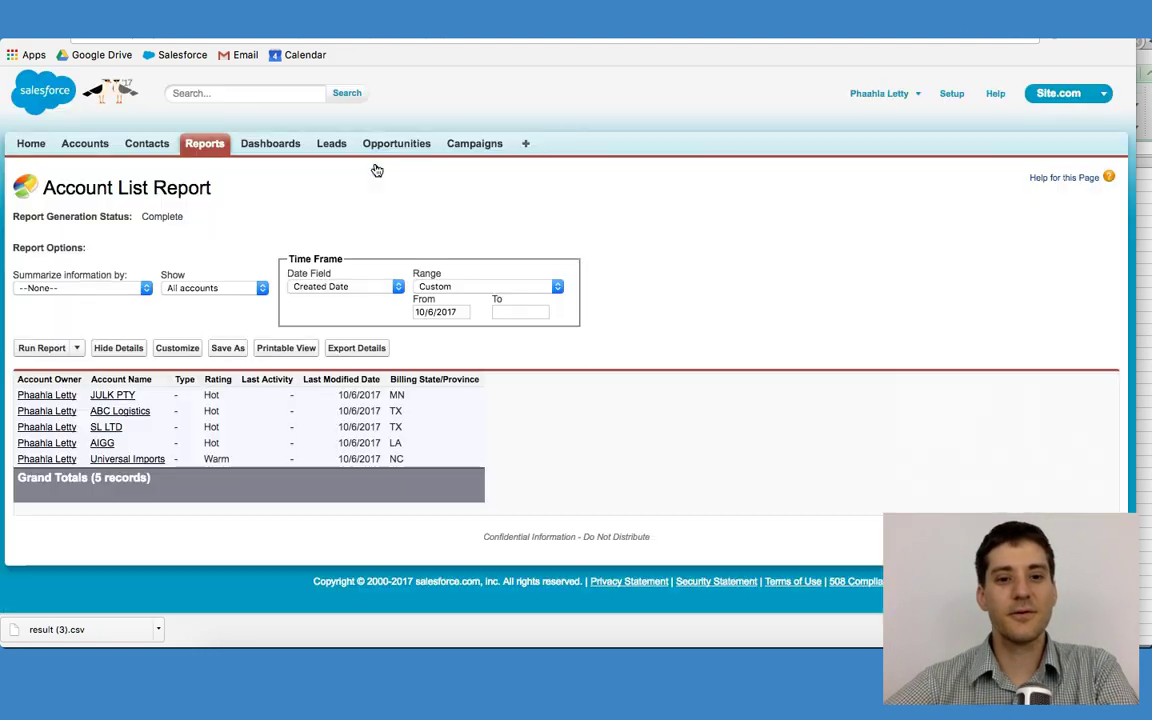